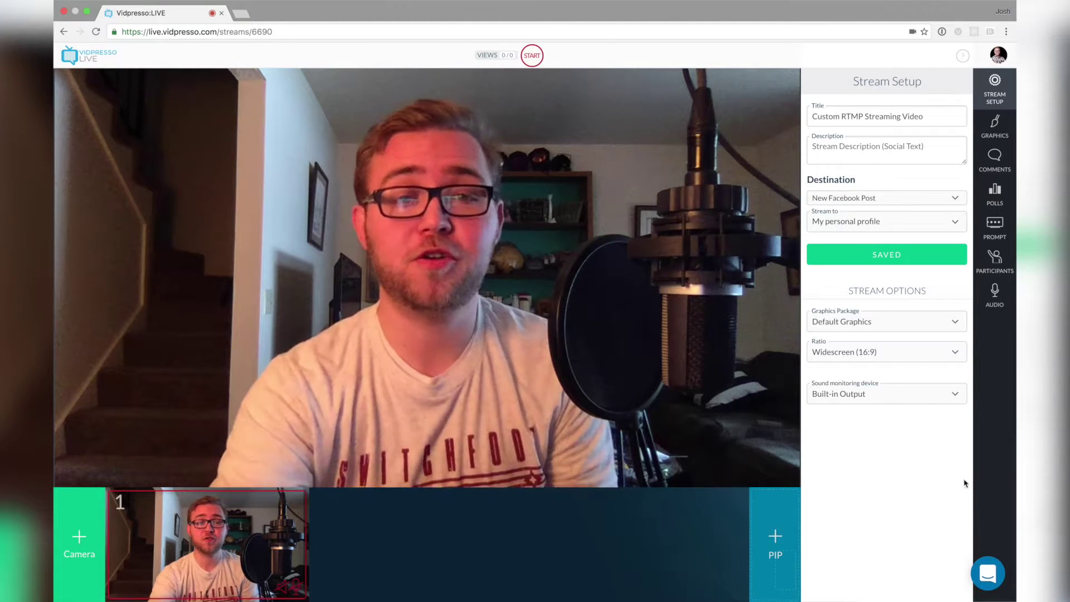
Set the Vidpresso stream destination to RTMP Post
click(911, 199)
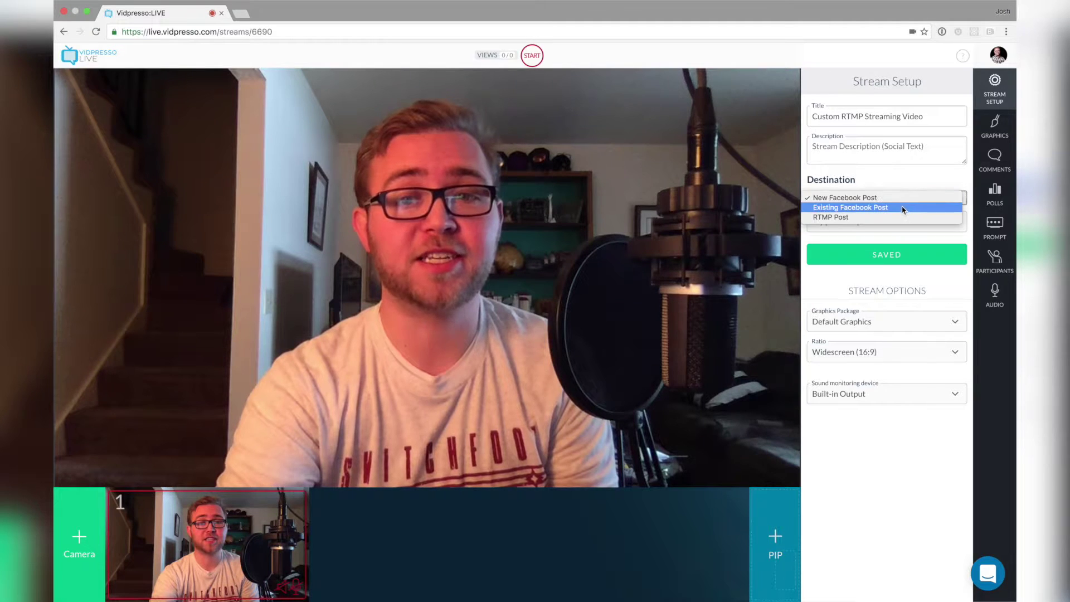
click(891, 218)
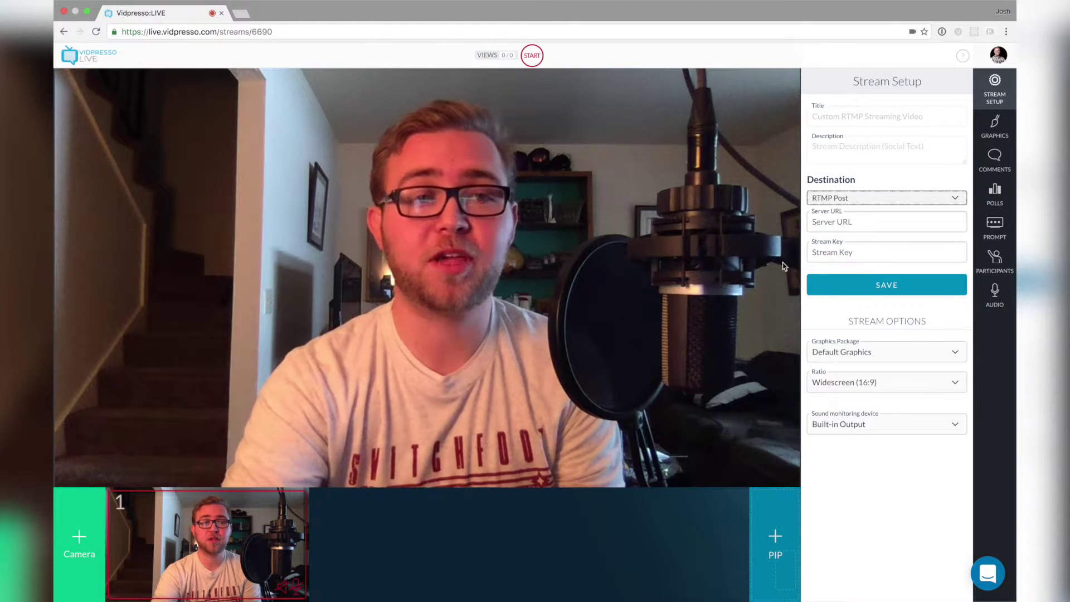
key(ctrl+Right)
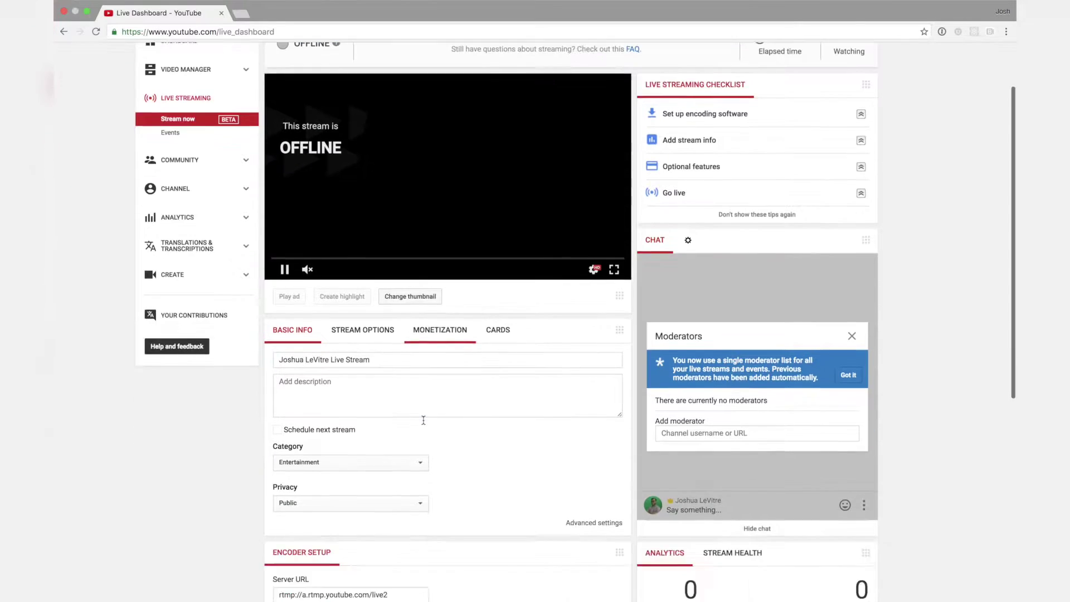
scroll(405, 406, down, 5)
scroll(393, 416, down, 3)
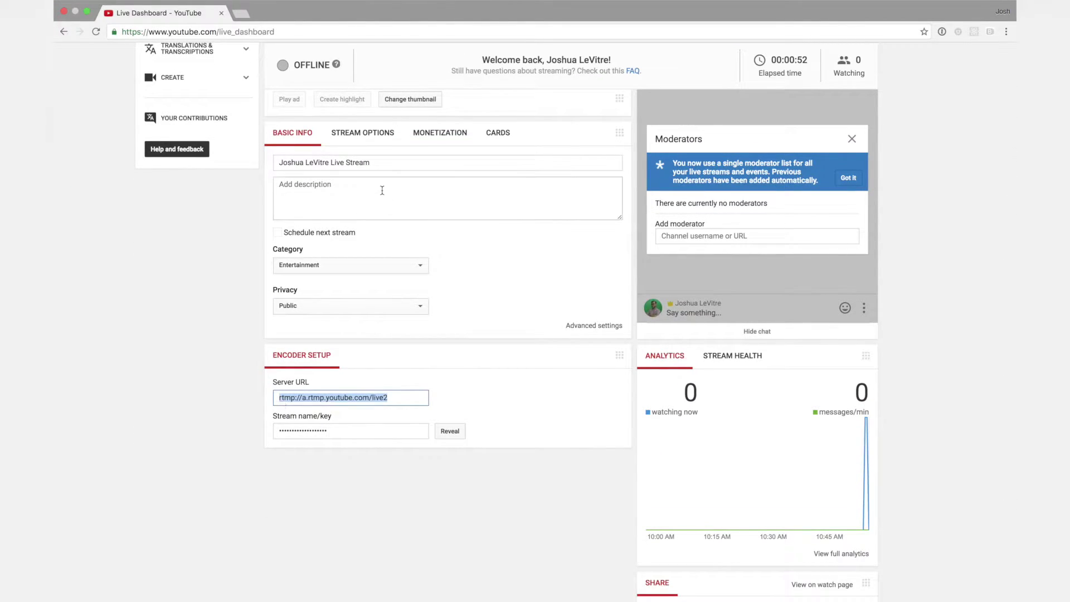
key(ctrl+Left)
click(846, 223)
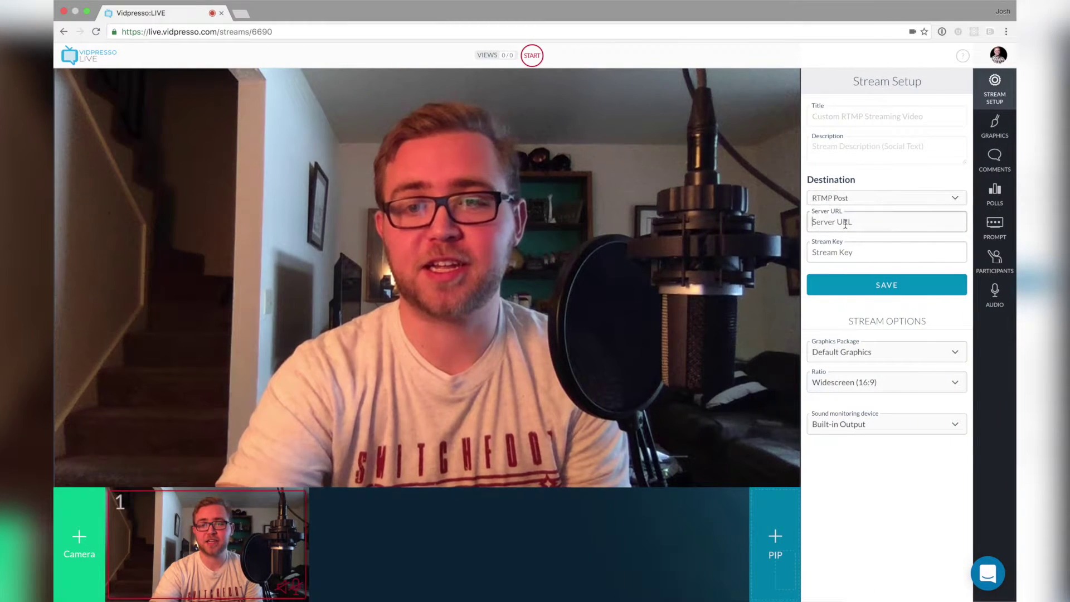
text(rtmp://a.rtmp.youtube.com/live2)
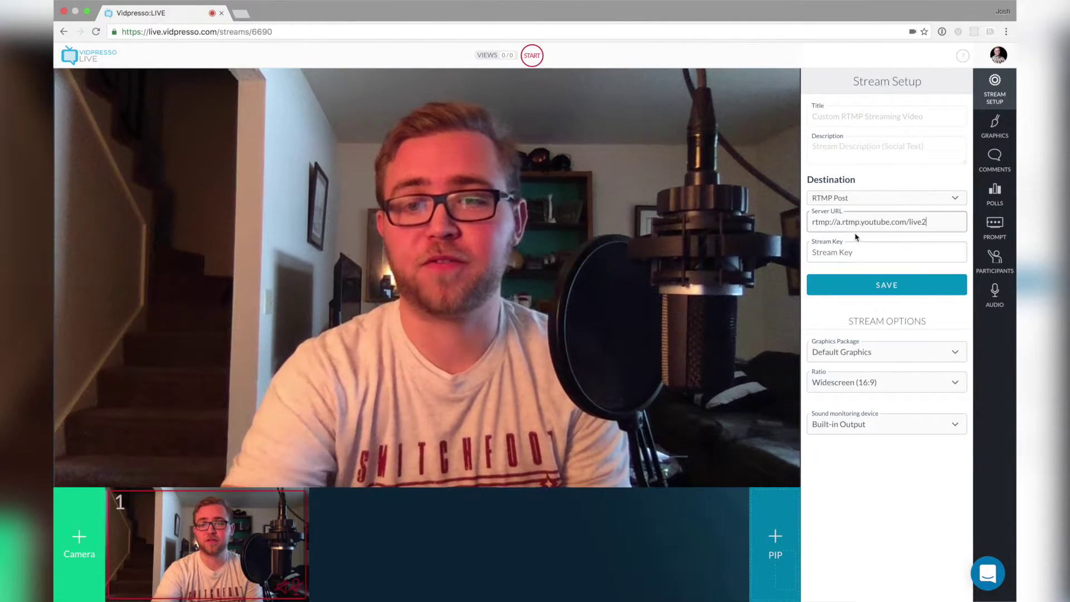
Reveal and copy the YouTube stream key for Vidpresso's Stream Key field
click(862, 252)
key(ctrl+Right)
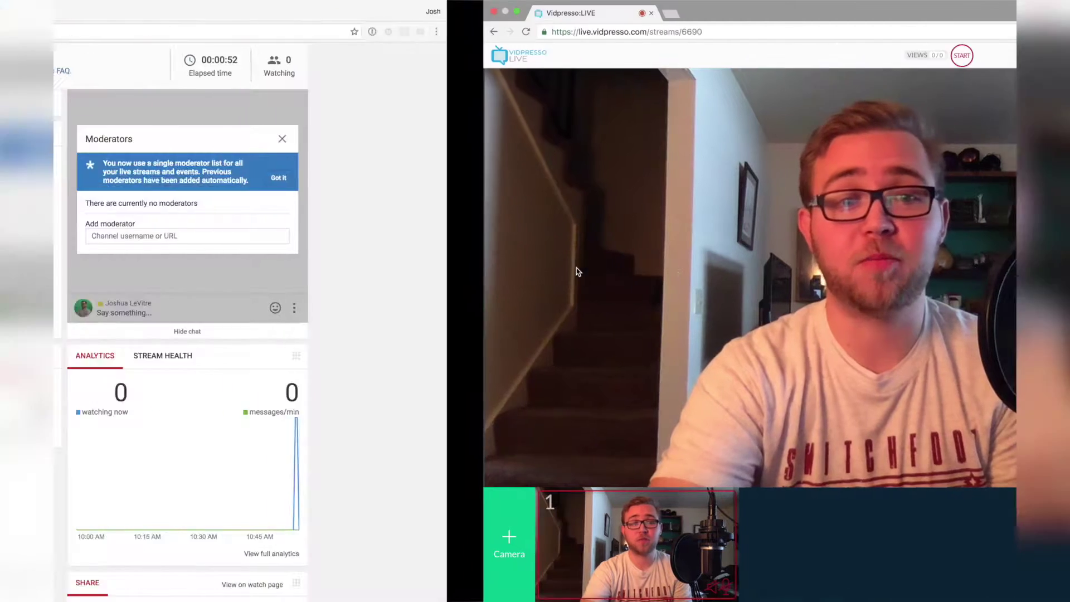
click(450, 431)
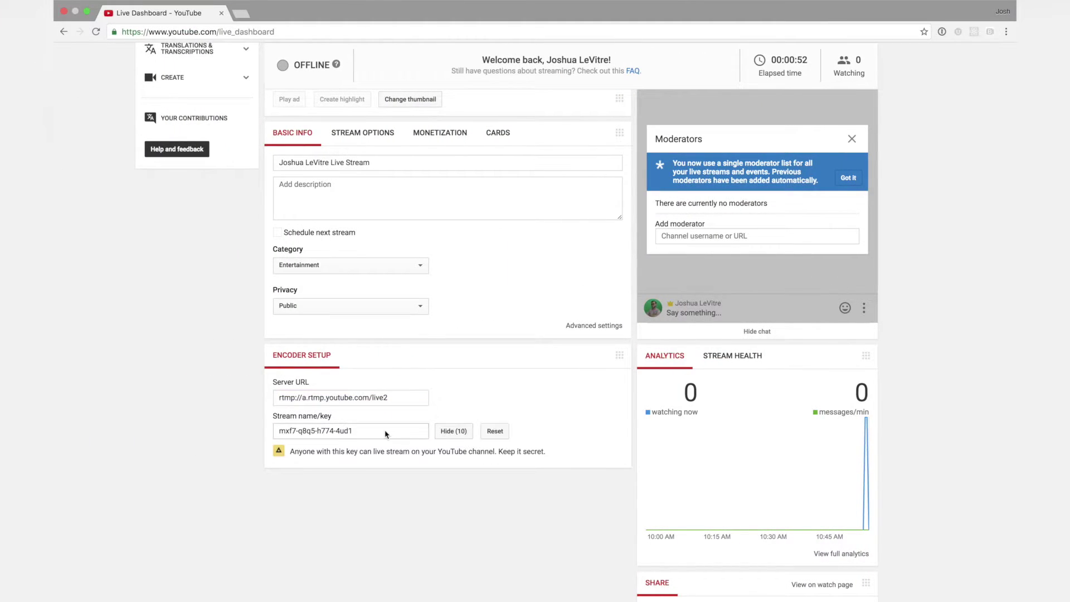
key(ctrl+c)
key(ctrl+Left)
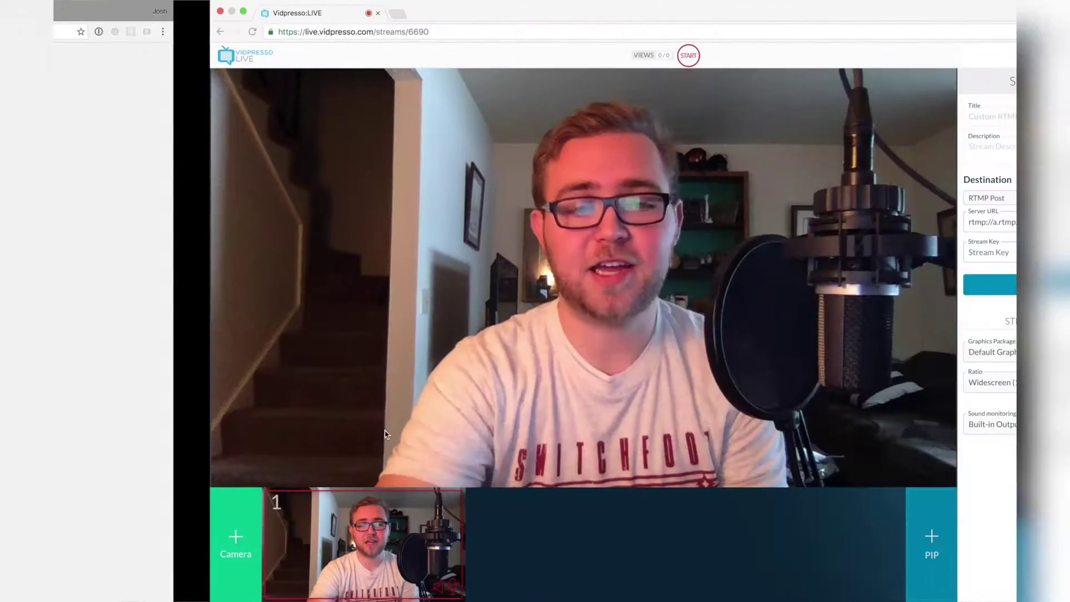
Paste the YouTube stream key, save the RTMP destination, and confirm starting the stream
click(836, 251)
key(ctrl+v)
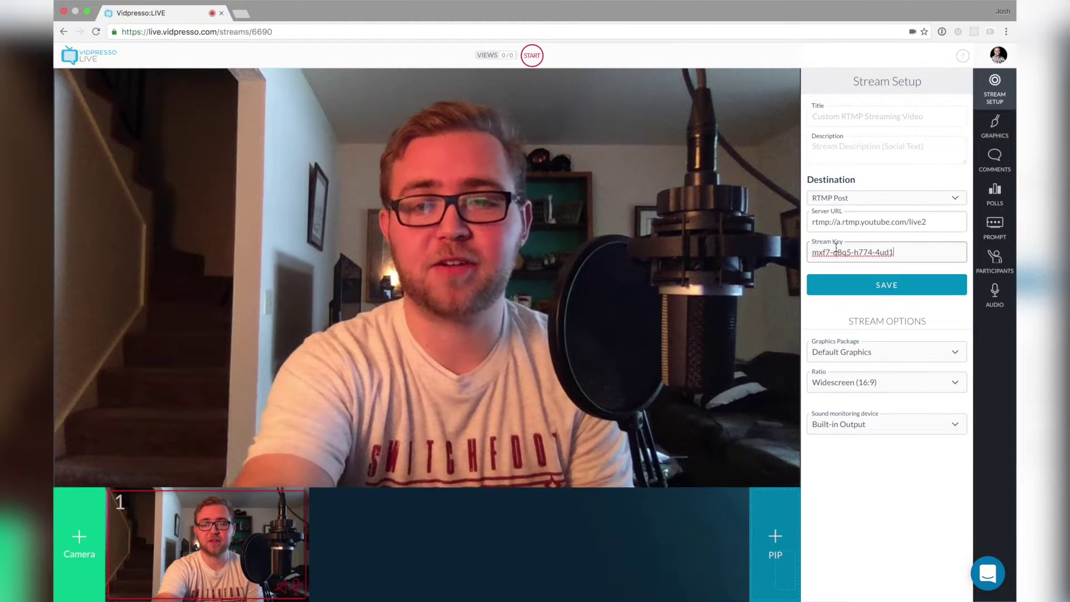
click(884, 285)
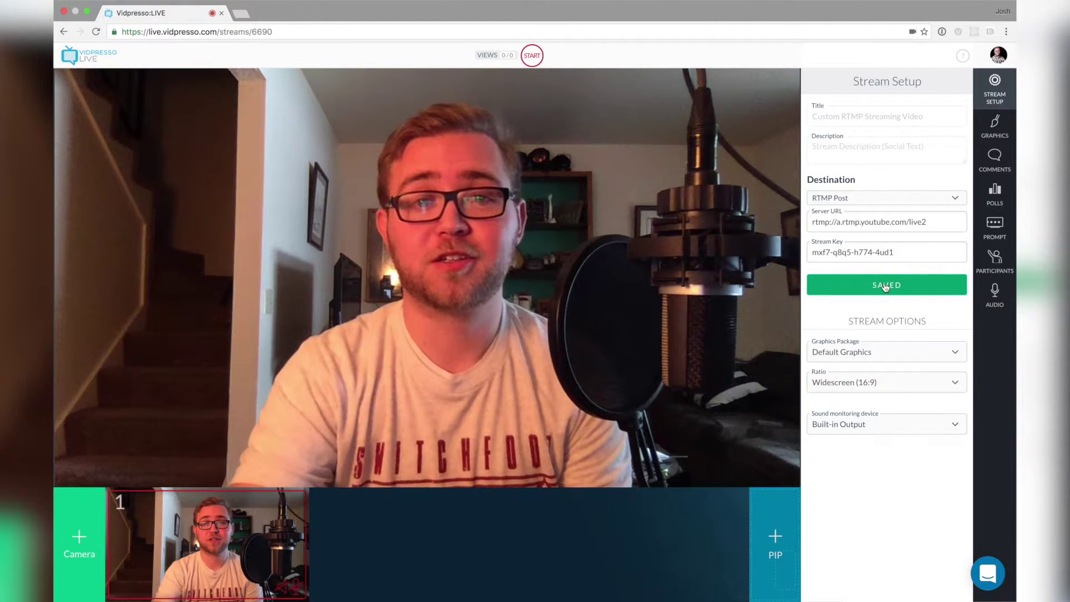
click(533, 57)
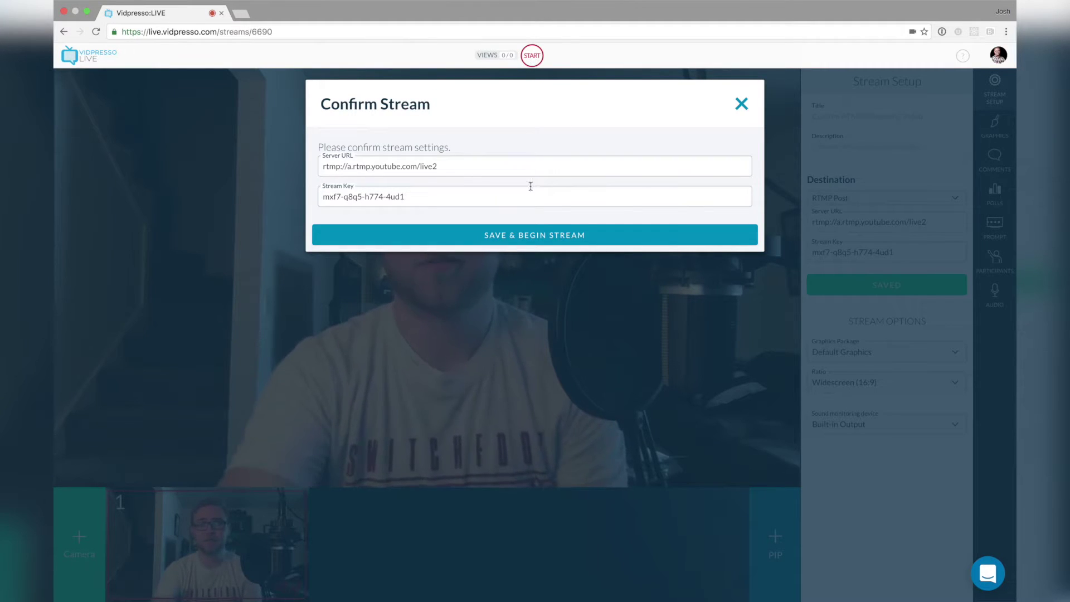
click(507, 240)
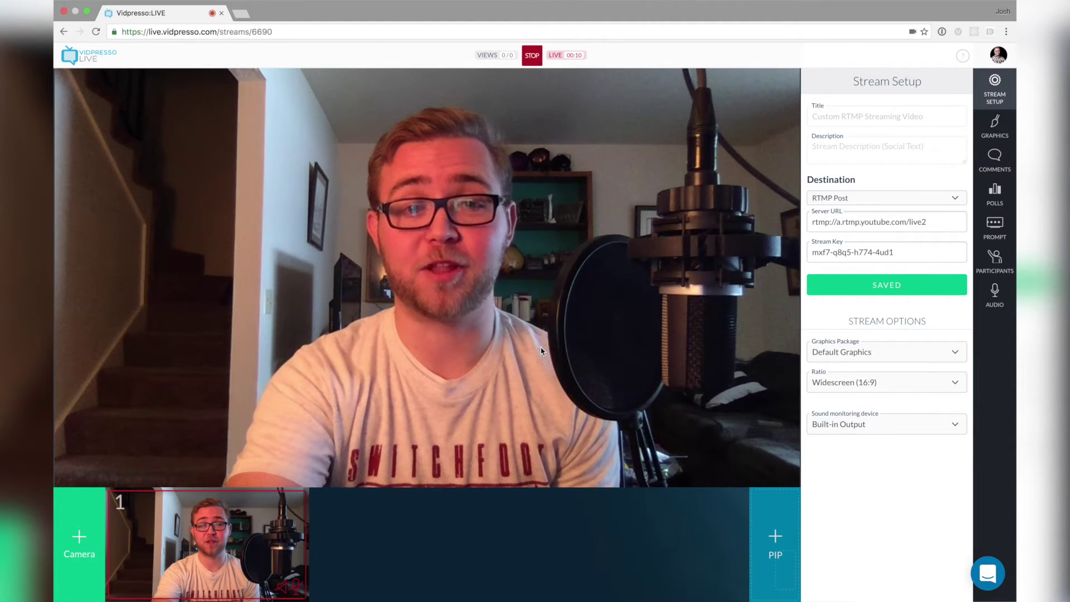
Check the YouTube Live Dashboard shows 'You are live', then return to Vidpresso
key(ctrl+Left)
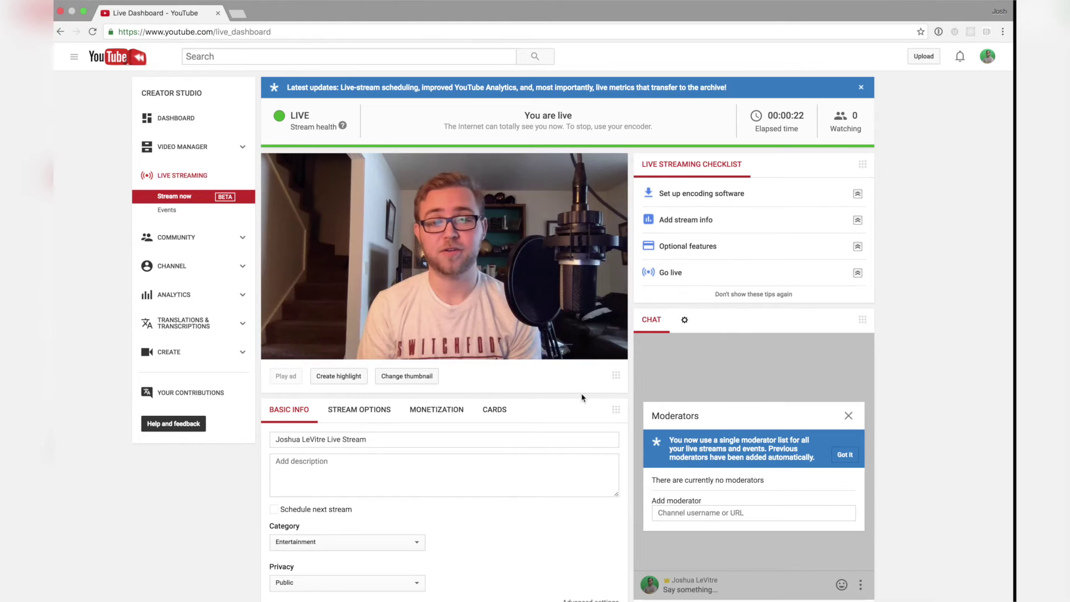
key(ctrl+Right)
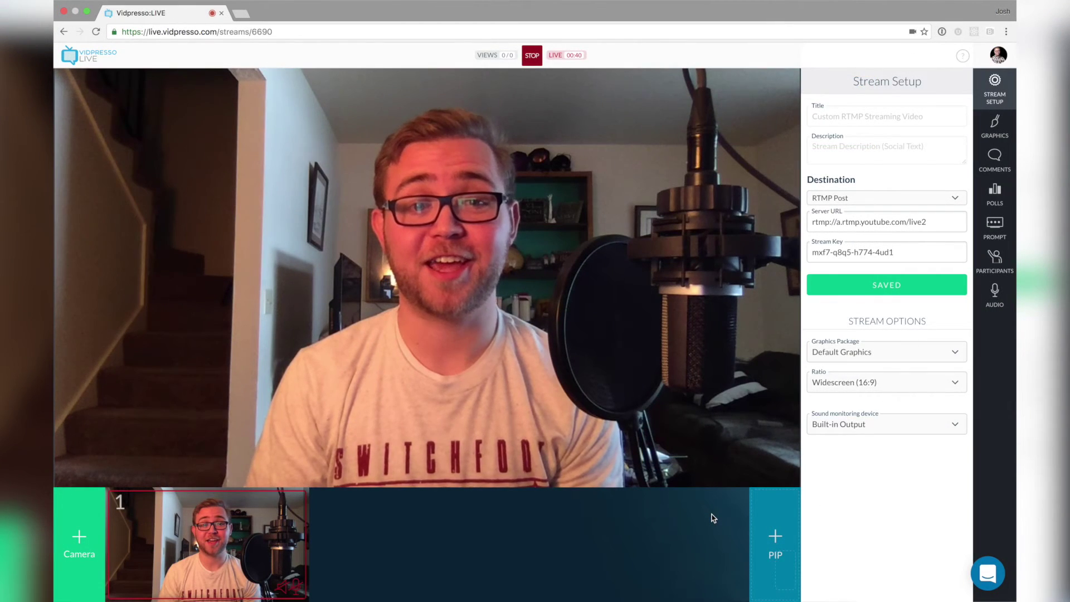